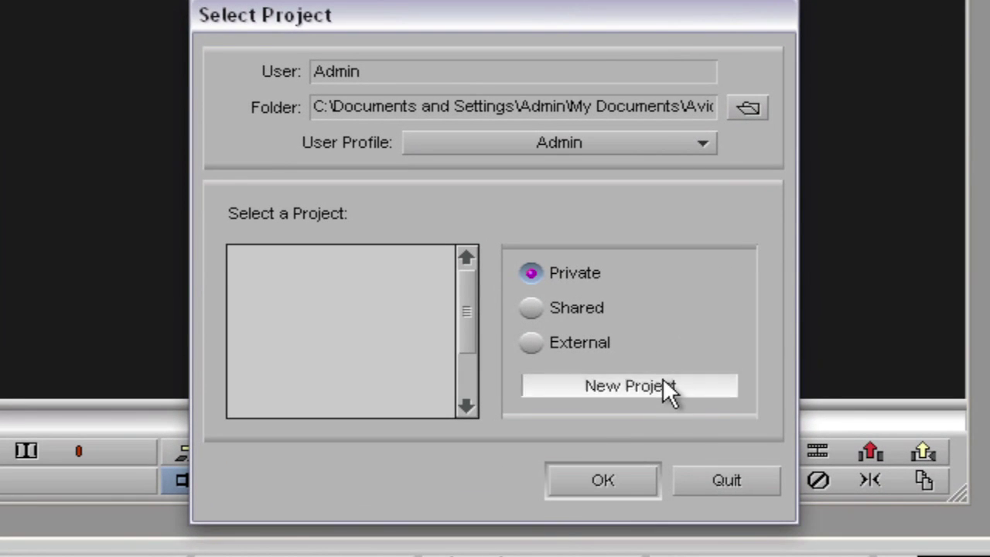
# Start a new project from the Select Project screen to show the New Project dialog
pyautogui.click(664, 385)
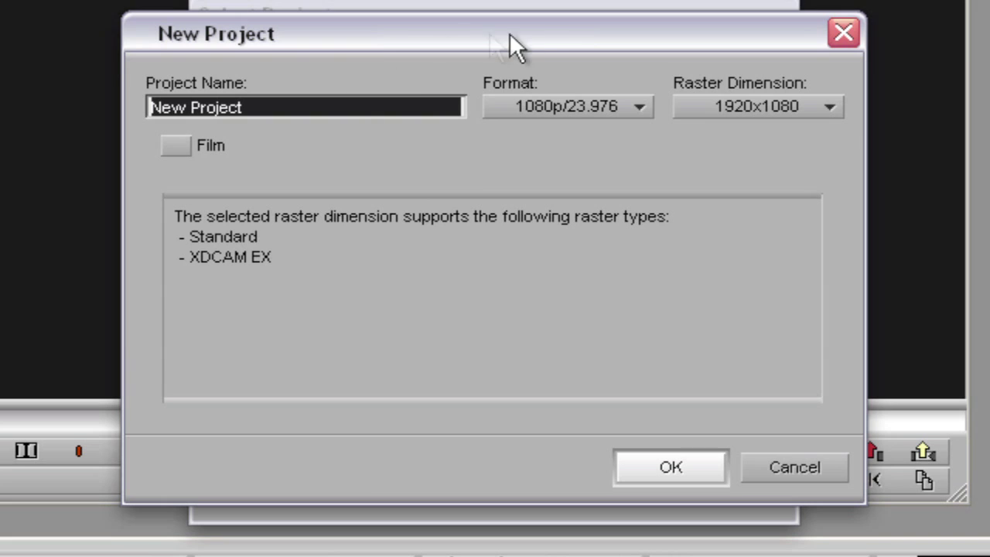
# Keep the project format at 1080p/23.976 and the raster dimension at 1920x1080
pyautogui.click(603, 109)
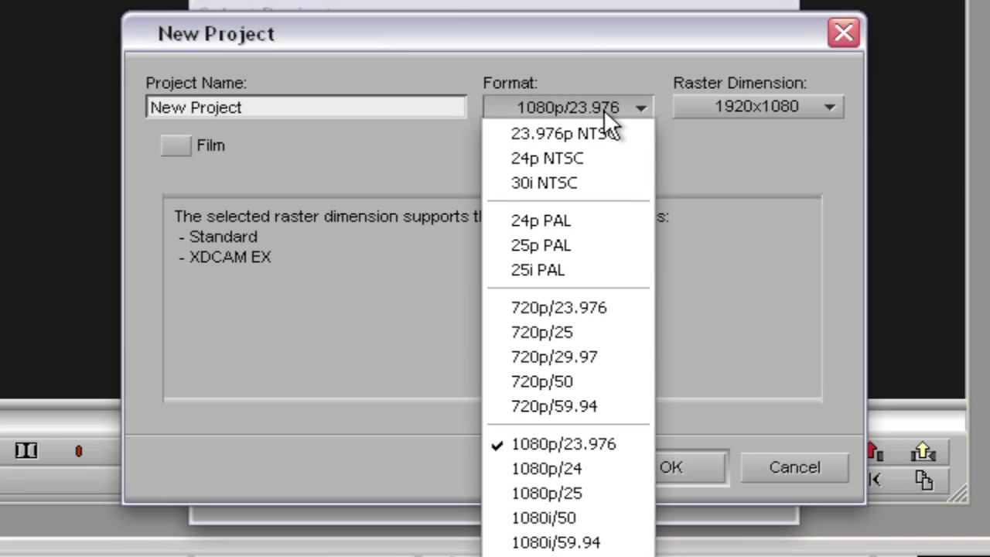
pyautogui.click(604, 109)
pyautogui.click(588, 100)
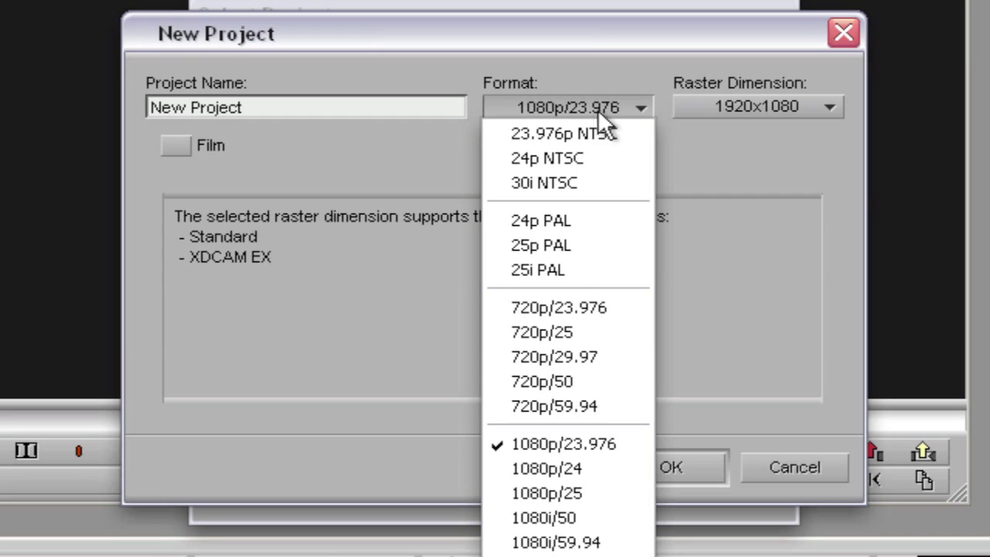
pyautogui.click(625, 442)
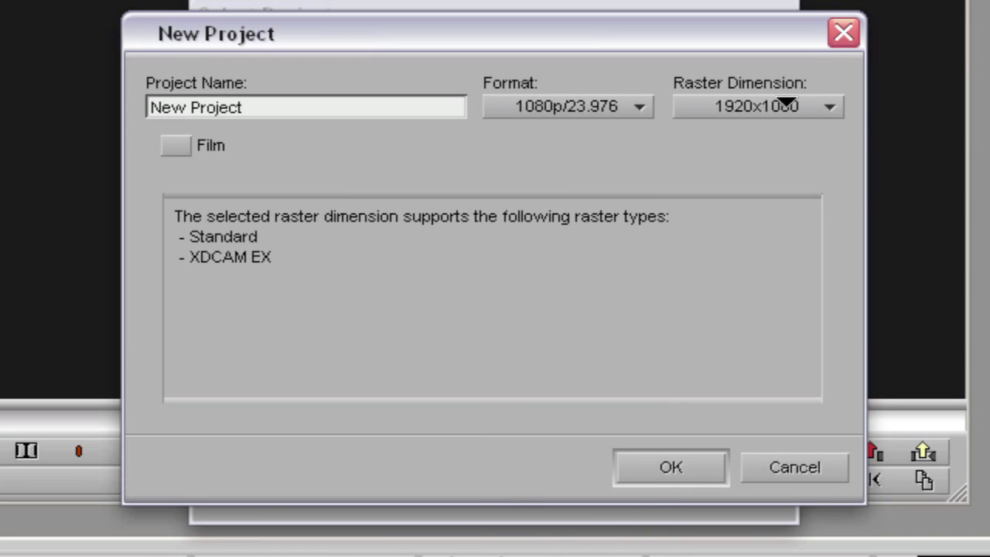
pyautogui.click(820, 108)
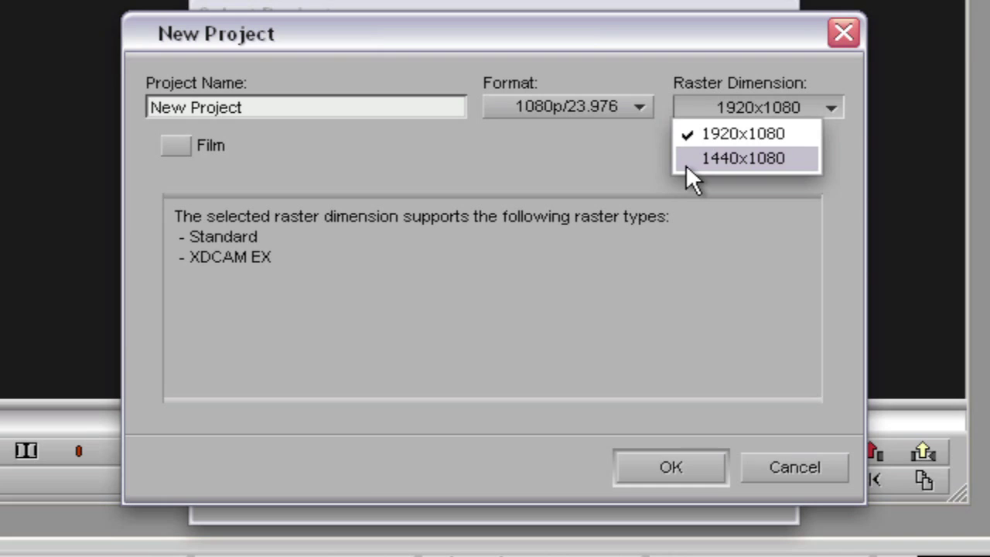
pyautogui.click(774, 139)
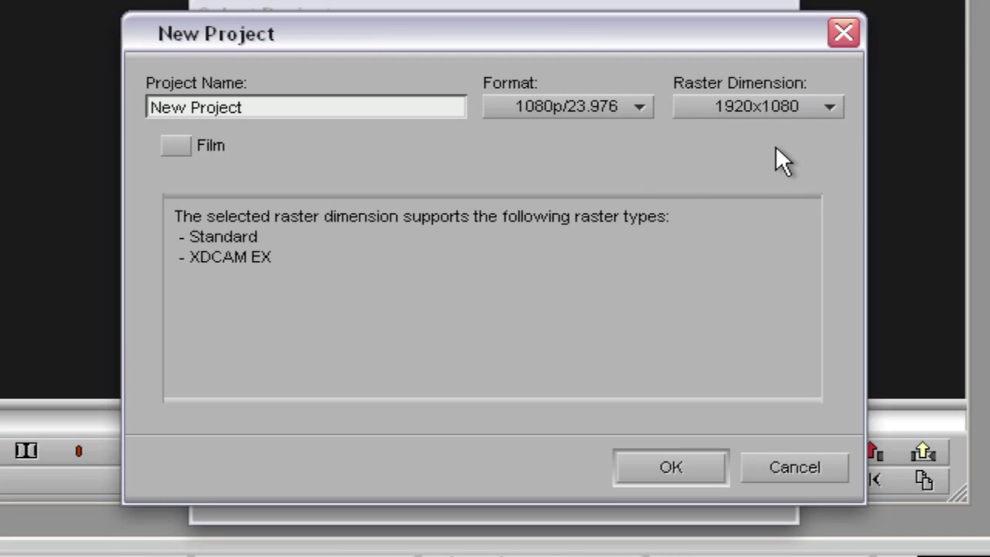
# Name the project 'HM100 MP4 Import Test' and create it
pyautogui.click(328, 106)
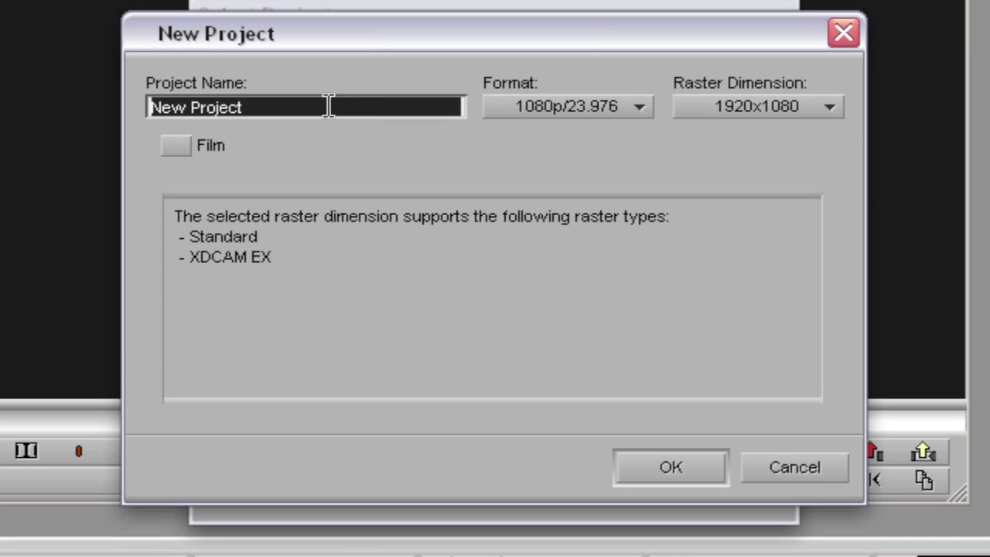
pyautogui.write('H')
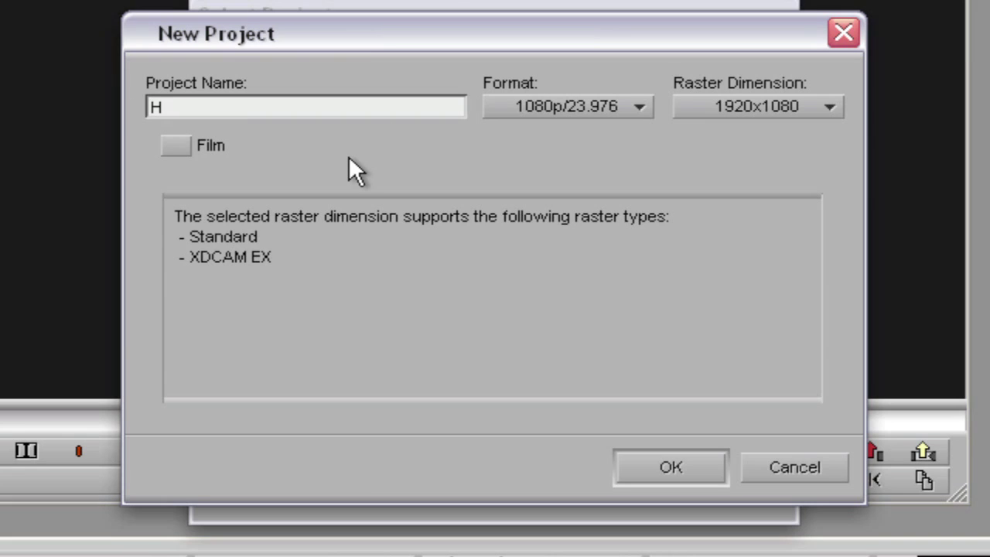
pyautogui.write('M100 MP4 Import')
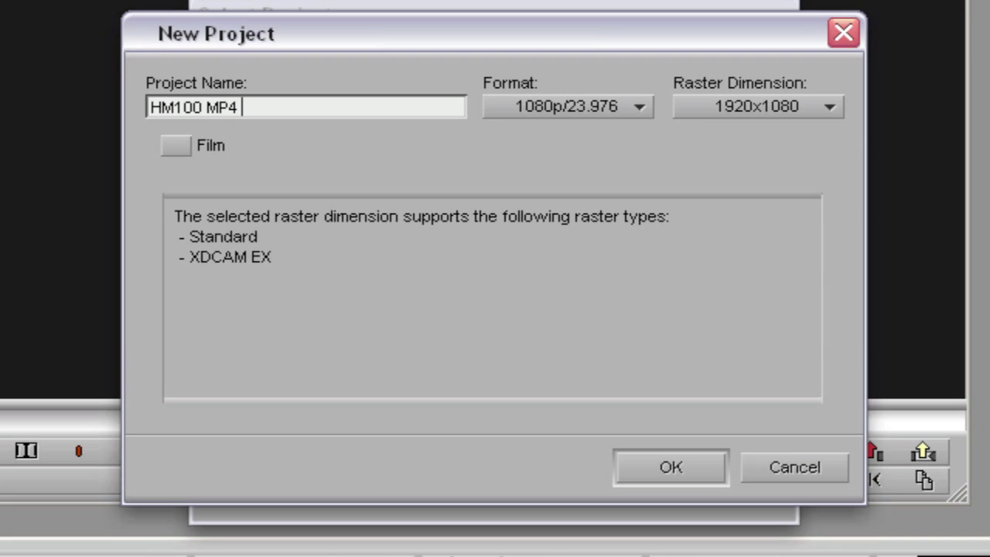
pyautogui.write(' Test')
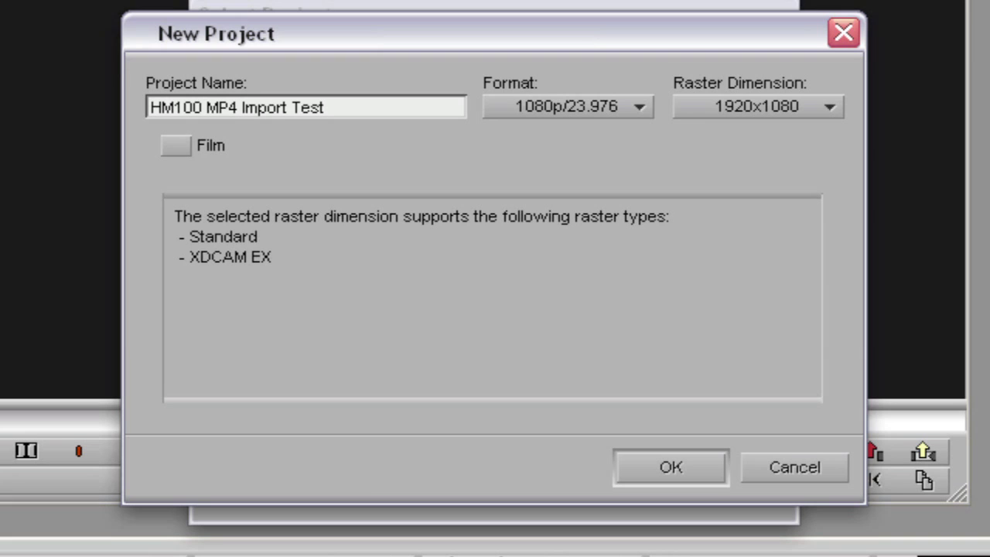
pyautogui.click(689, 463)
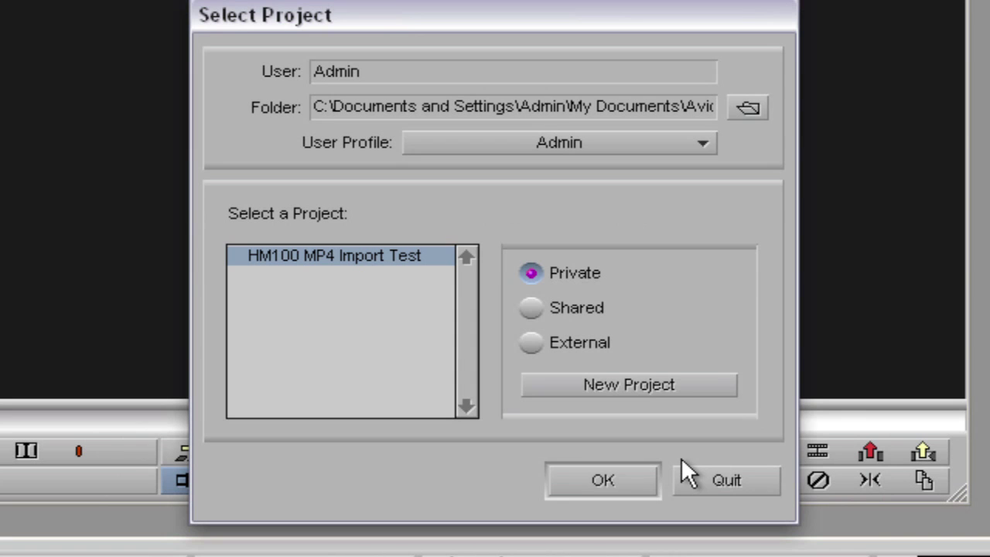
# Open the HM100 MP4 Import Test project and select all clips in the Volume E bin
pyautogui.click(604, 475)
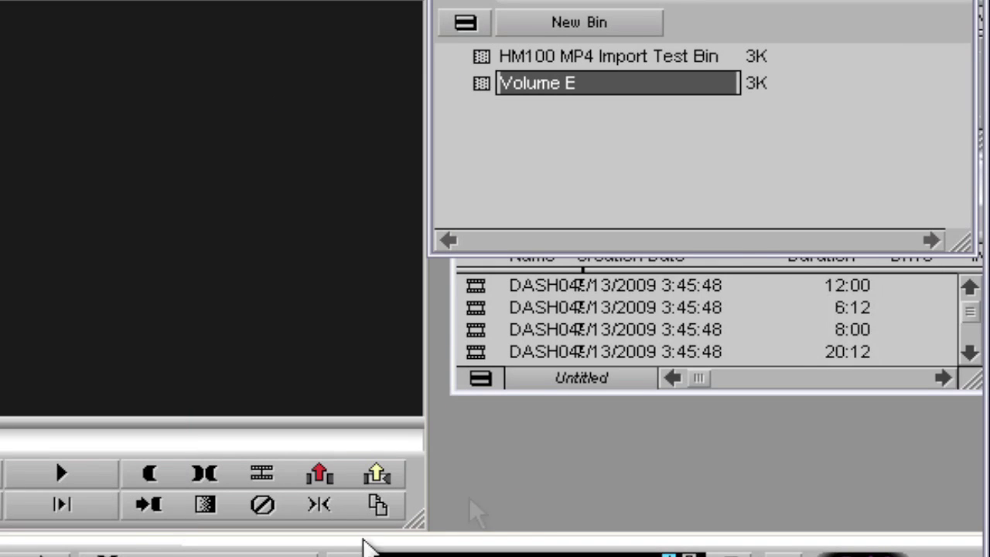
pyautogui.click(959, 380)
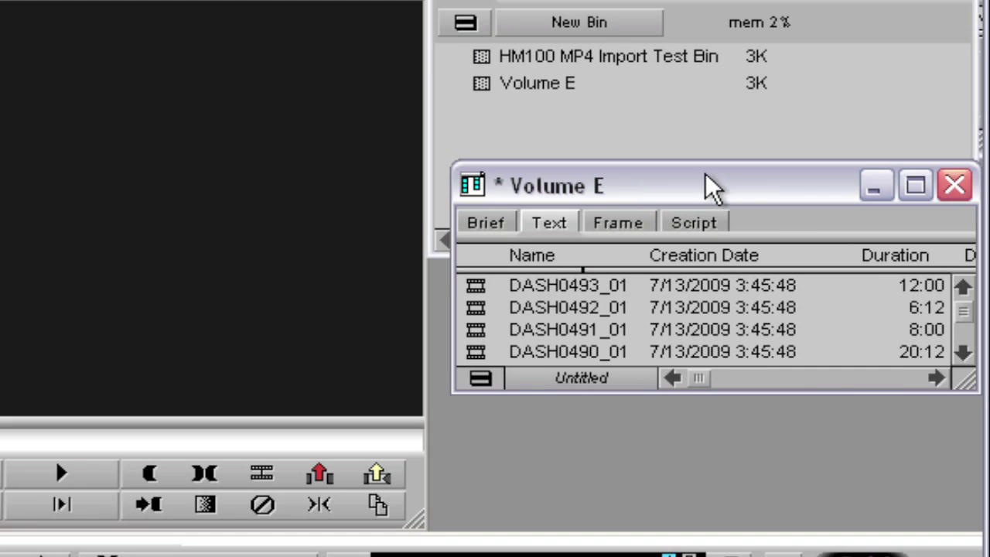
pyautogui.moveTo(712, 188); pyautogui.dragTo(694, 252)
pyautogui.click(688, 291)
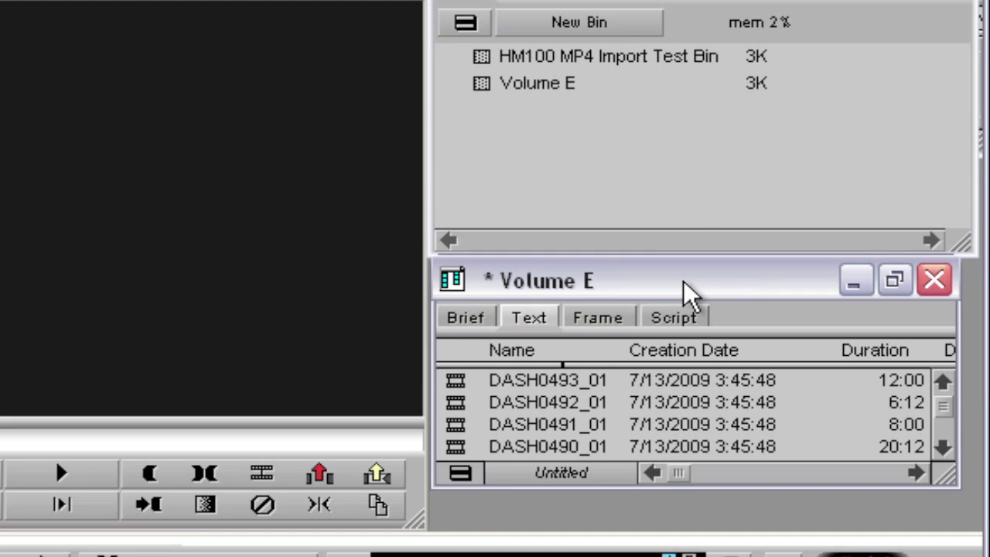
pyautogui.hotkey('ctrl', 'a')
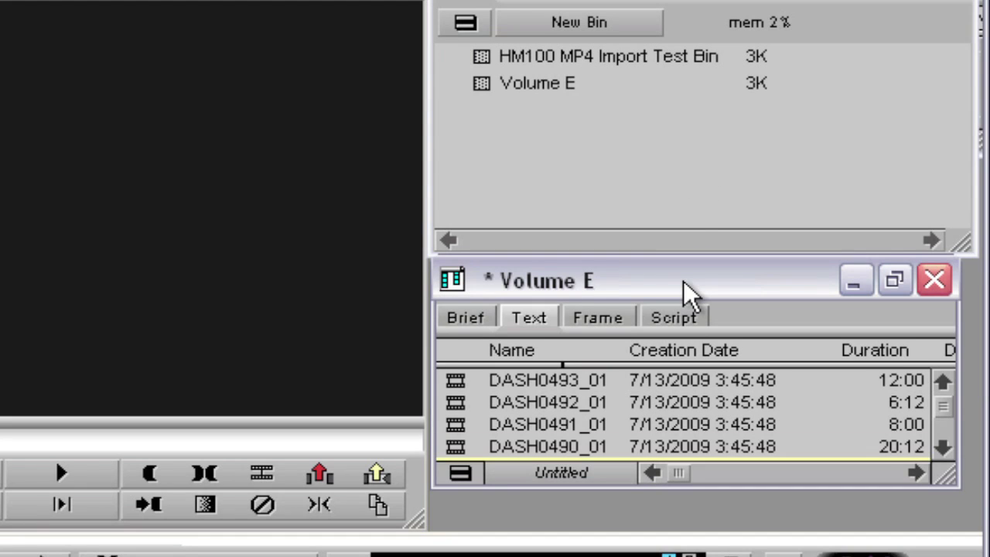
# Enlarge the Volume E bin and pick clip DASH0467_01 for viewing
pyautogui.moveTo(936, 471); pyautogui.dragTo(963, 512)
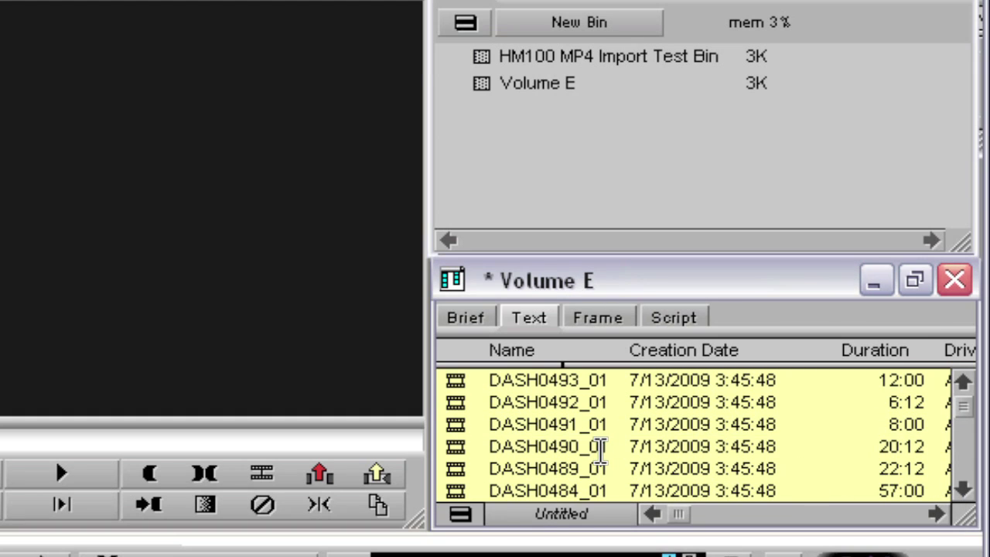
pyautogui.scroll(-10, 600, 448)
pyautogui.scroll(7, 600, 449)
pyautogui.click(456, 401)
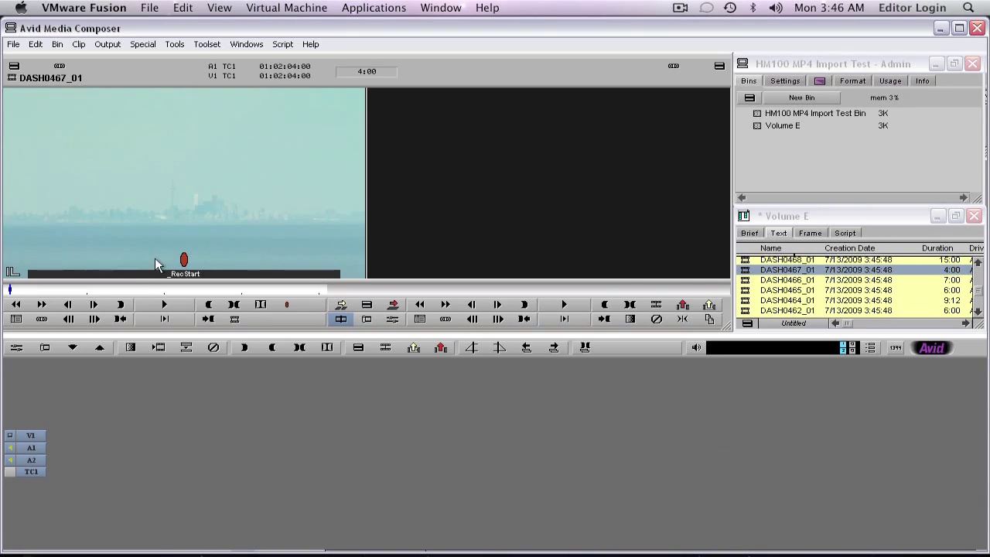
# Scrub DASH0467_01, then load the forest clip DASH0465_01 into the source monitor and play it
pyautogui.click(129, 290)
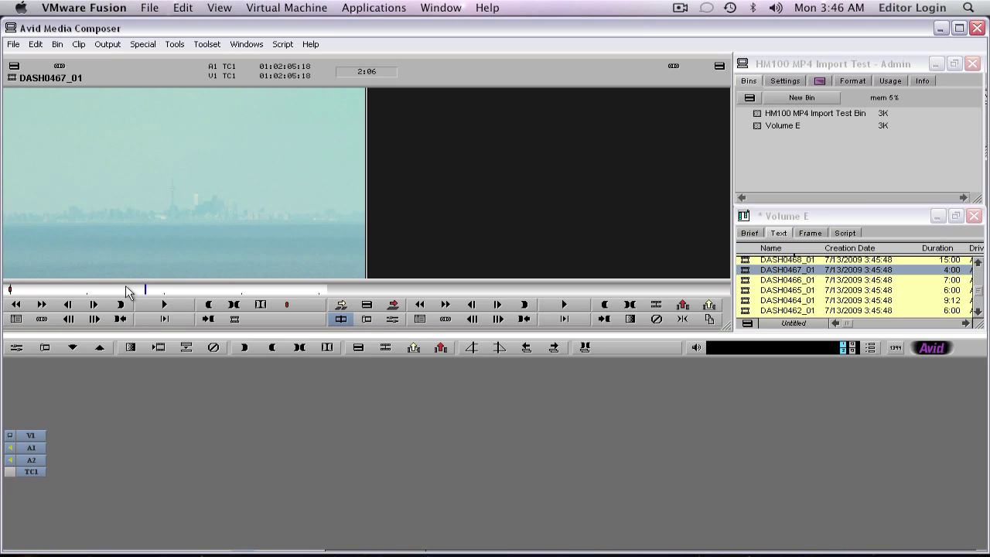
pyautogui.click(748, 291)
pyautogui.doubleClick(748, 291)
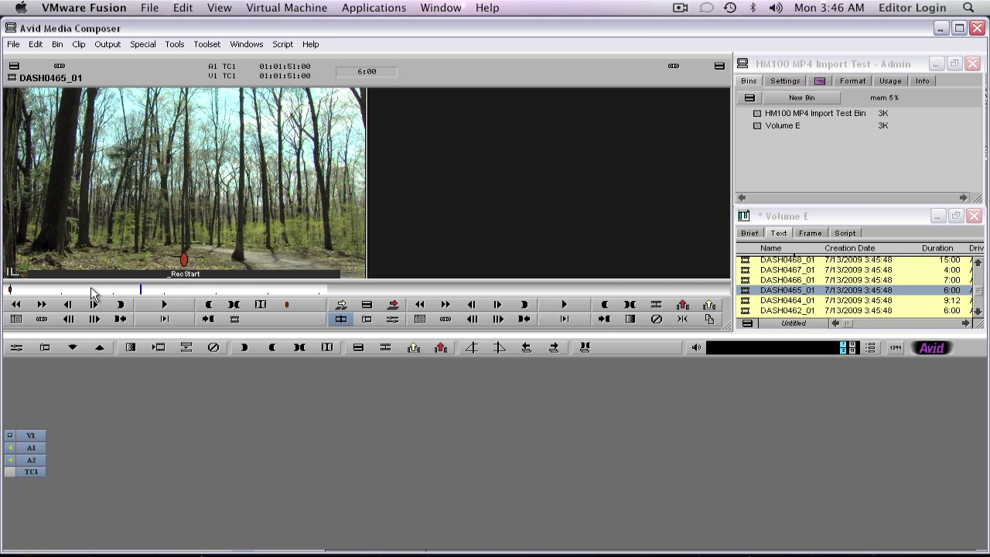
pyautogui.press('space')
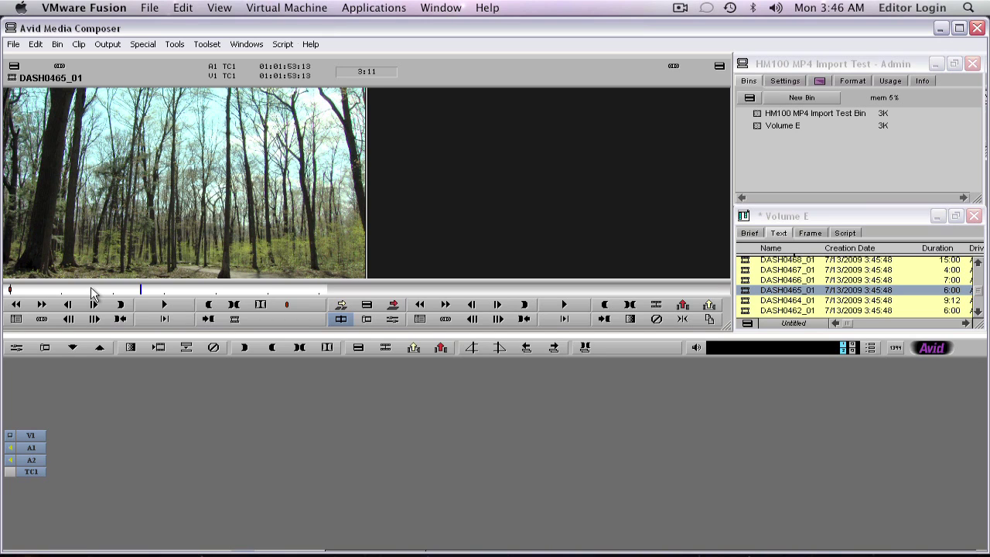
pyautogui.click(90, 291)
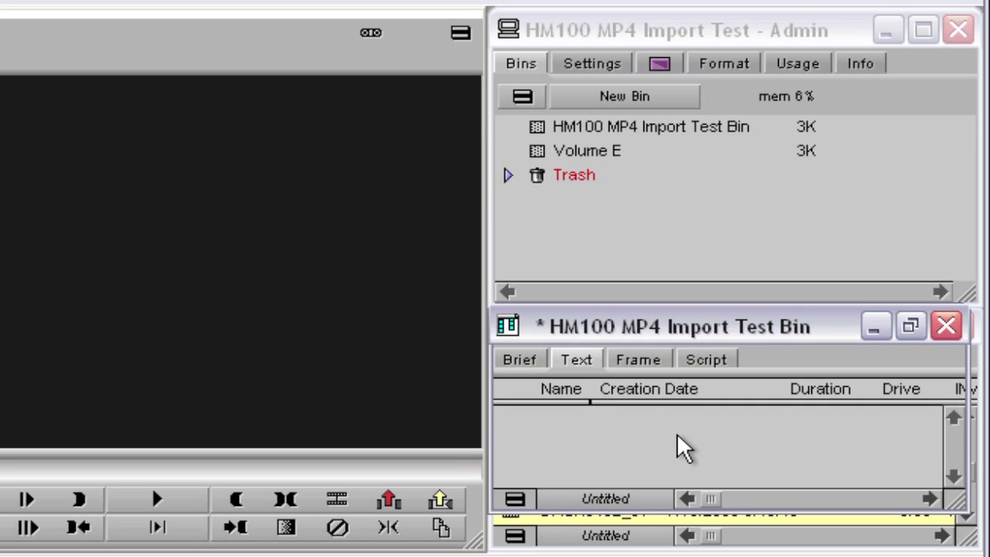
# Set the AMA settings to put linked clips in the active bin, then make the Import Test Bin active
pyautogui.click(582, 72)
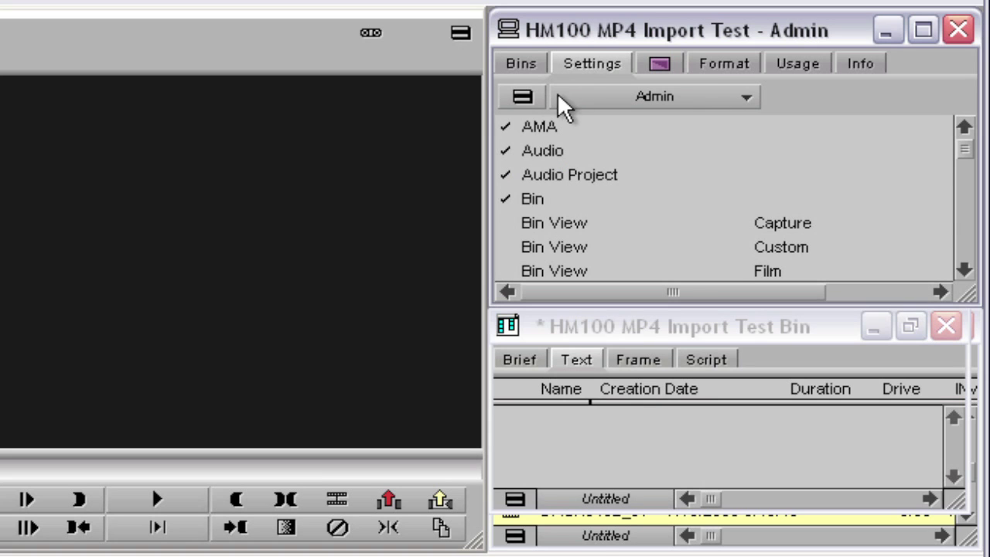
pyautogui.doubleClick(539, 133)
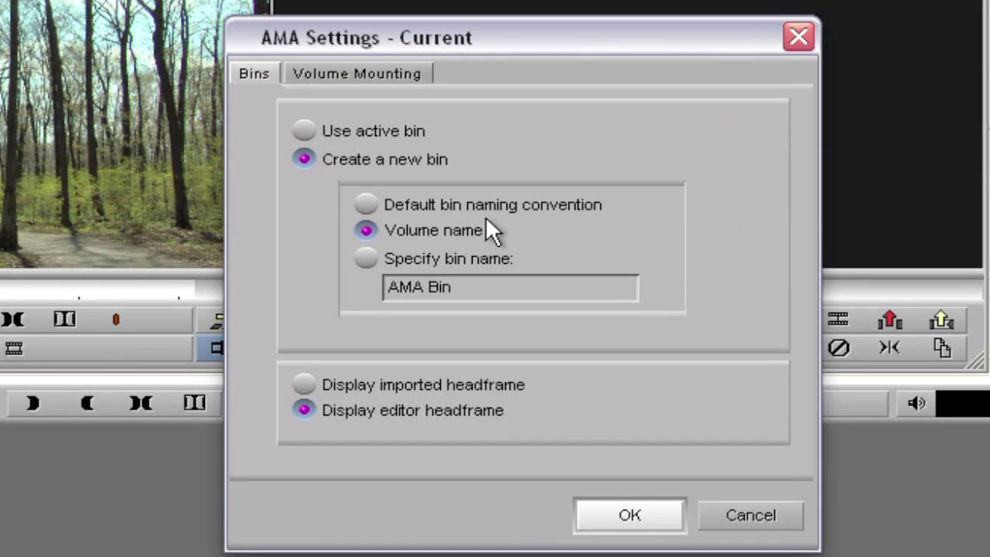
pyautogui.click(305, 130)
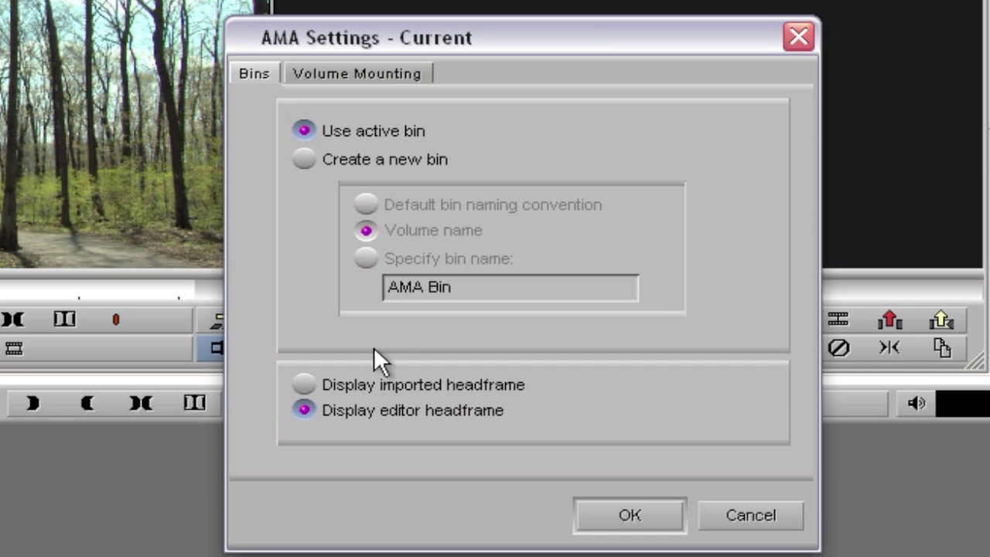
pyautogui.click(349, 73)
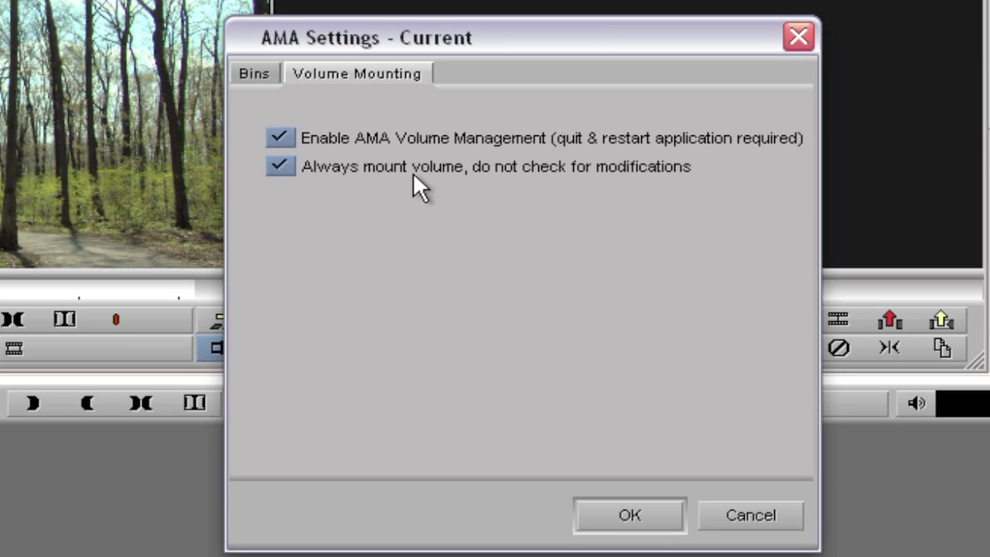
pyautogui.click(260, 73)
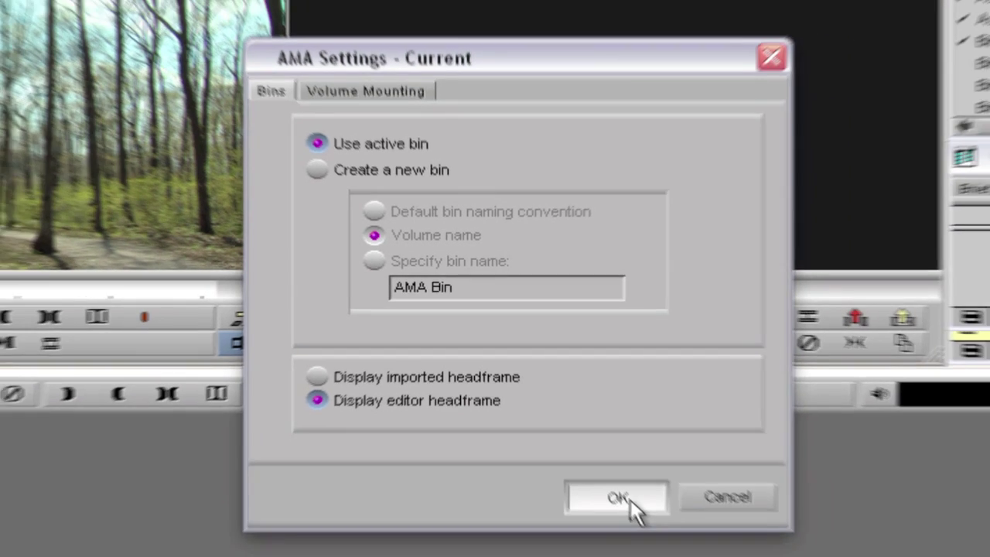
pyautogui.click(630, 515)
pyautogui.click(825, 266)
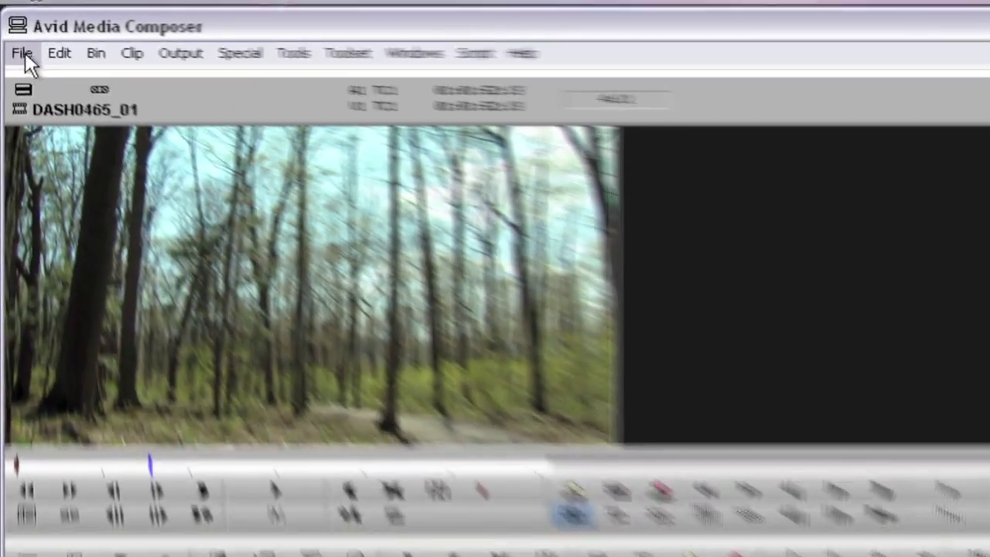
# Link the My Documents > HM100-700 Media folder as an AMA volume
pyautogui.click(13, 45)
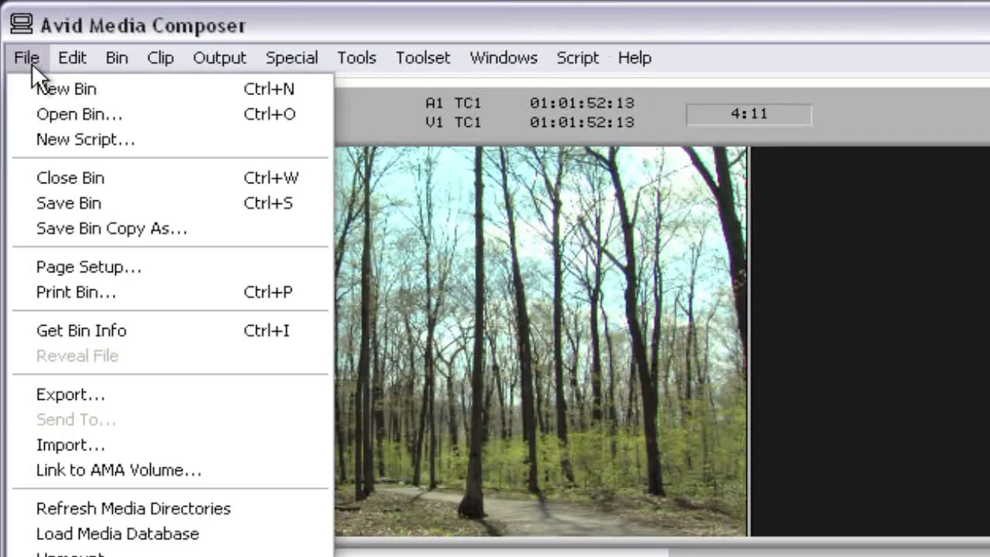
pyautogui.click(171, 468)
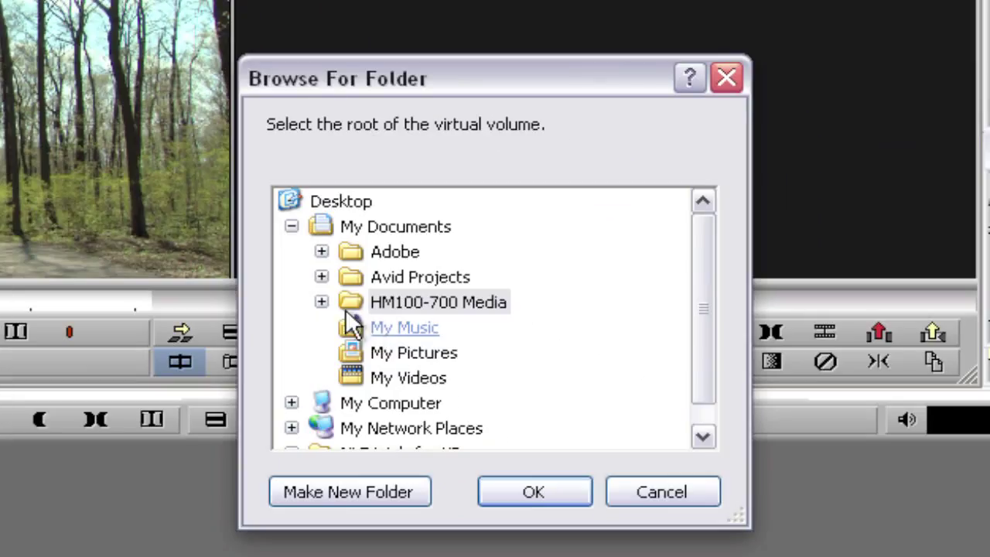
pyautogui.click(321, 301)
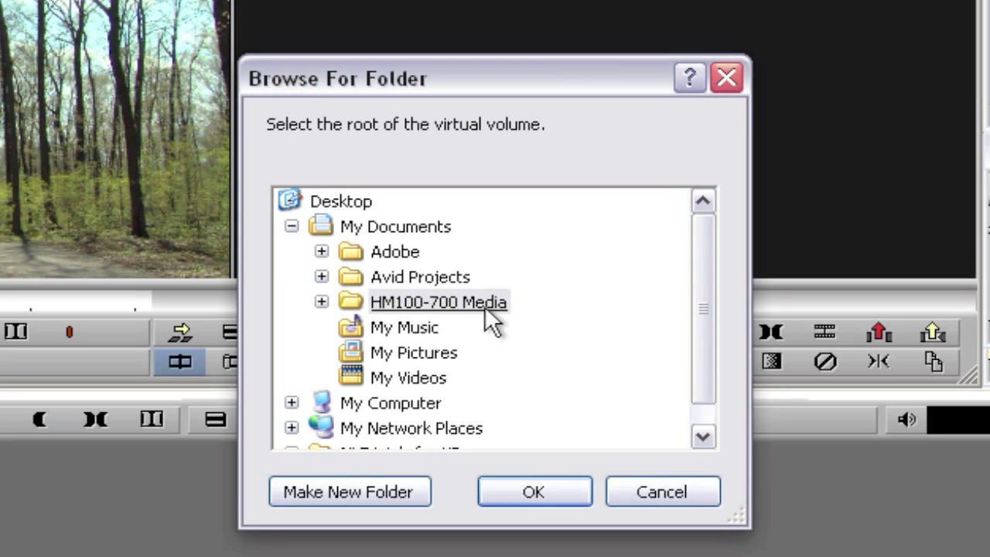
pyautogui.click(321, 302)
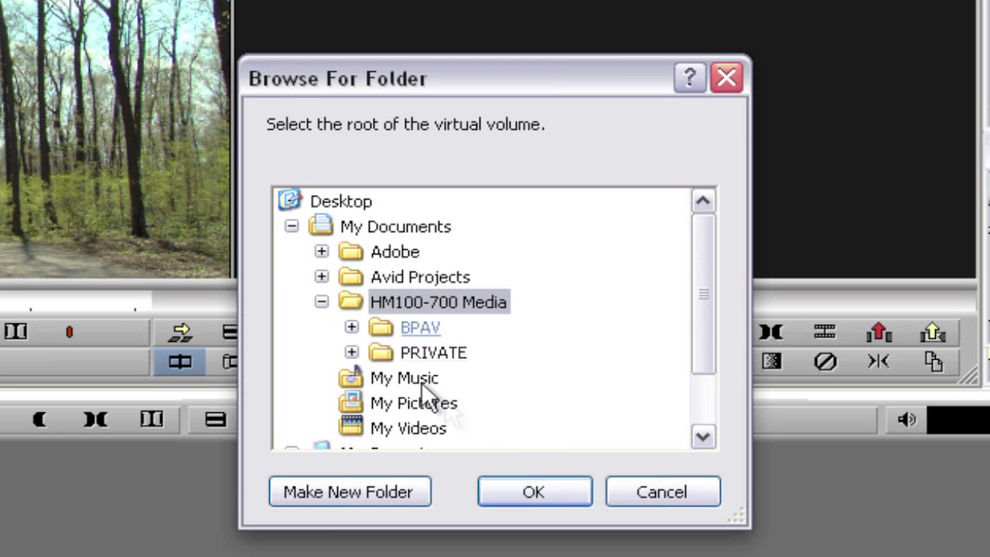
pyautogui.click(552, 485)
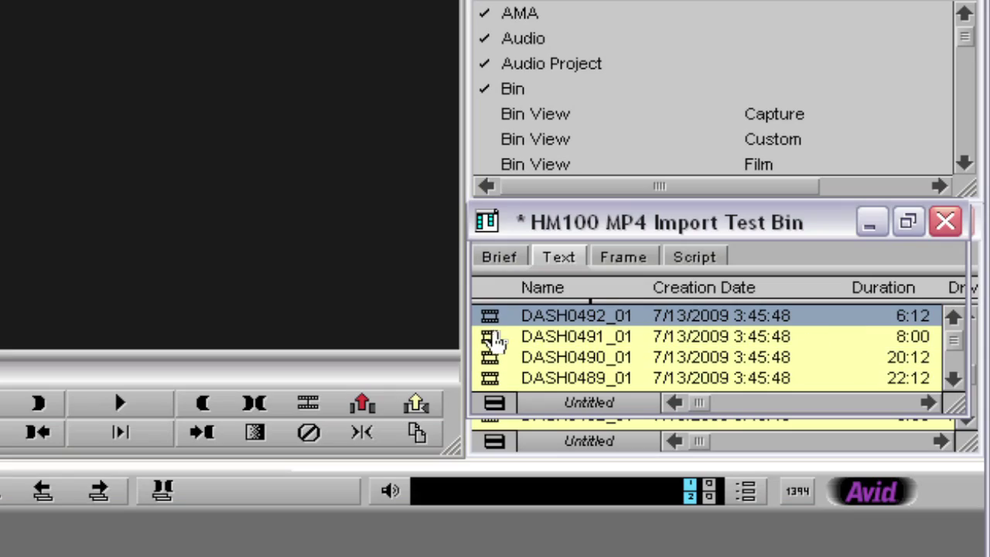
# Load clip DASH0491_01 into the source monitor and play it
pyautogui.click(495, 338)
pyautogui.doubleClick(747, 275)
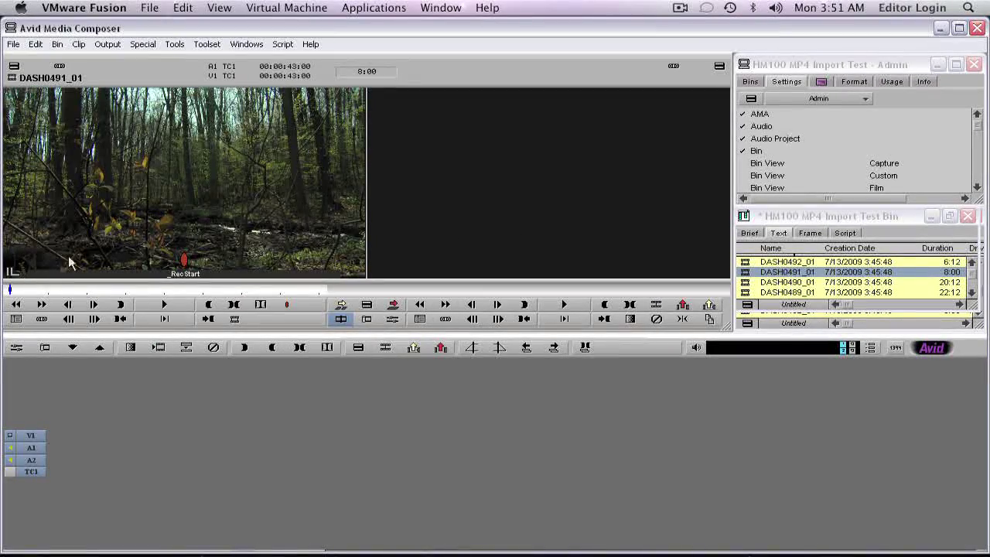
pyautogui.press('space')
pyautogui.press('space')
# Close and delete the Volume E bin, leaving the Import Test Bin active
pyautogui.click(904, 315)
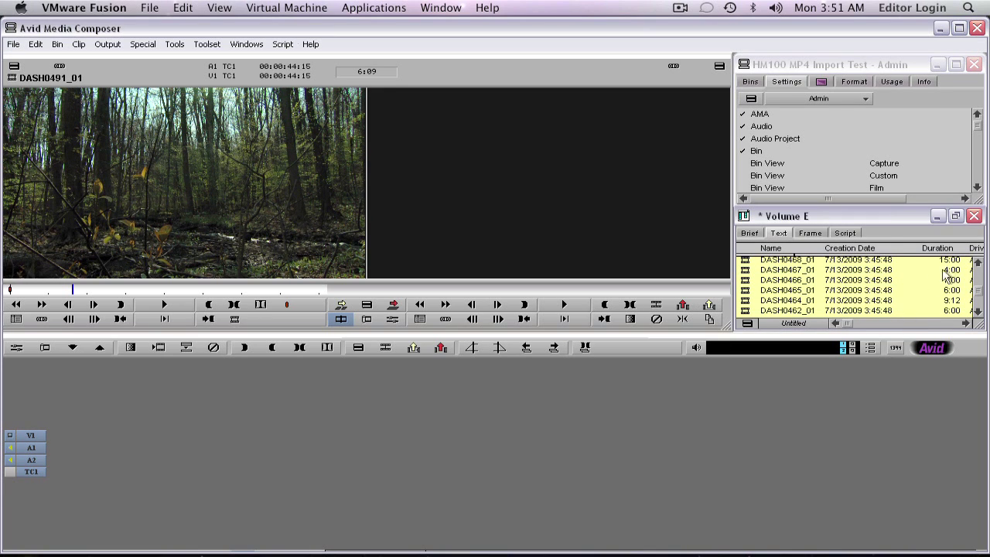
pyautogui.click(750, 82)
pyautogui.click(974, 216)
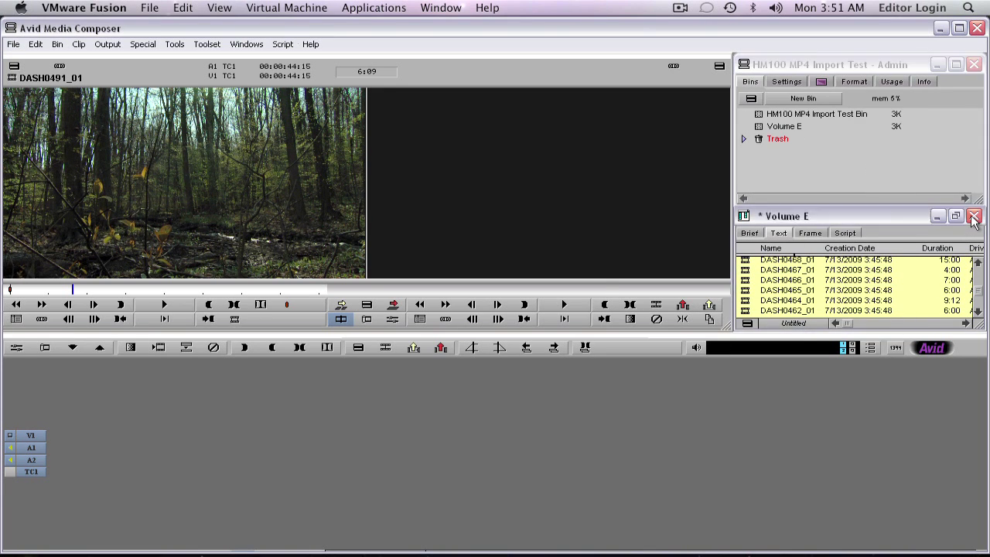
pyautogui.rightClick(761, 127)
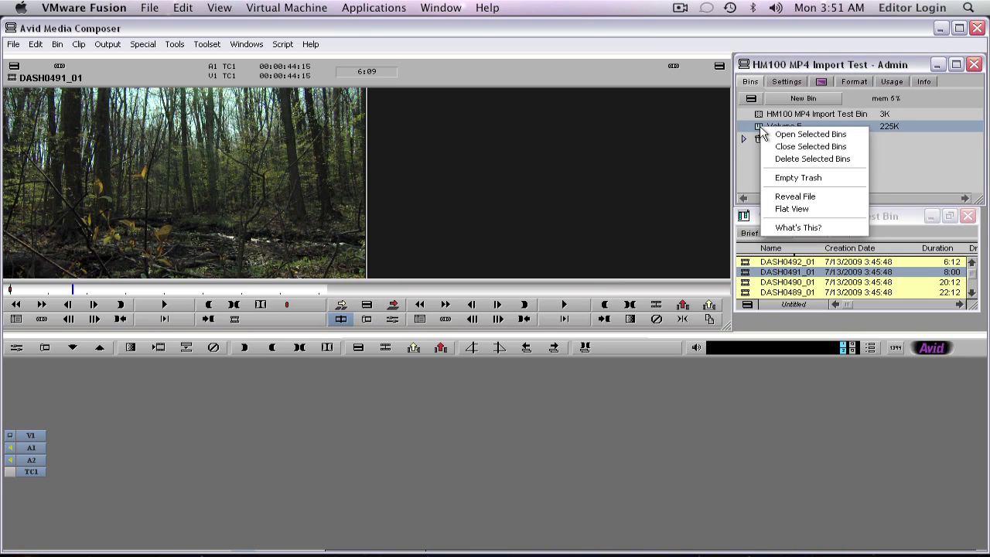
pyautogui.click(785, 159)
pyautogui.click(848, 214)
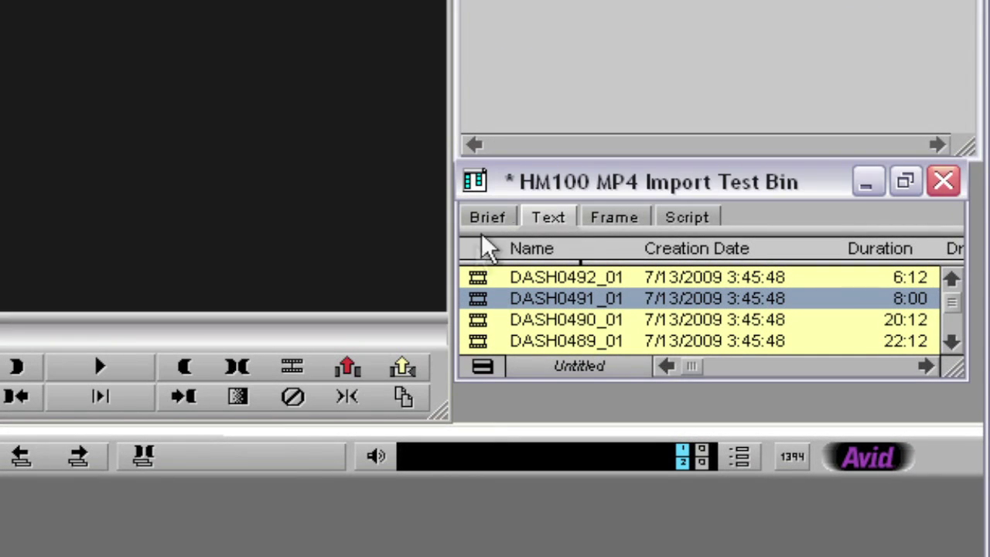
# Overwrite DASH0490_01 into a new Untitled Sequence.01, then load DASH0492_01 as the next source
pyautogui.click(480, 324)
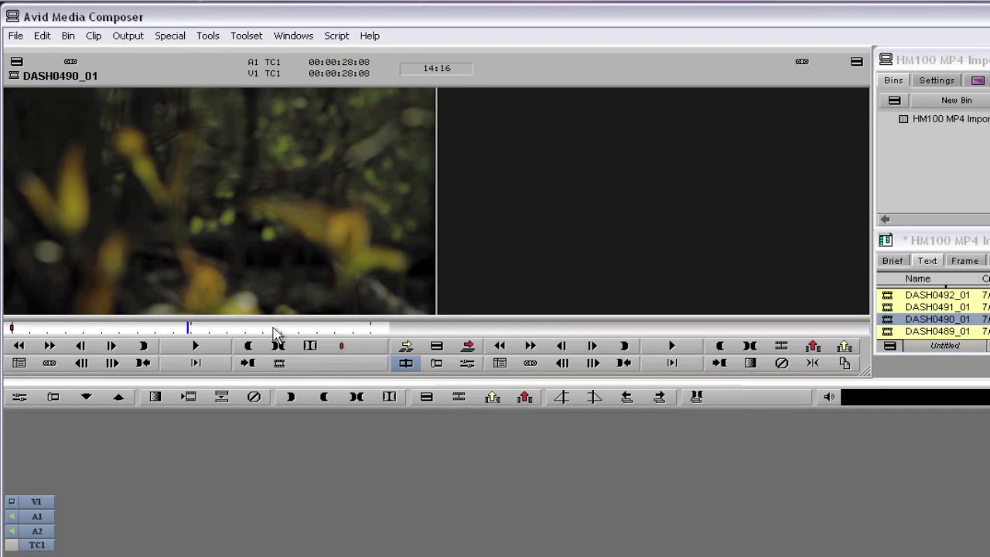
pyautogui.click(279, 329)
pyautogui.press('space')
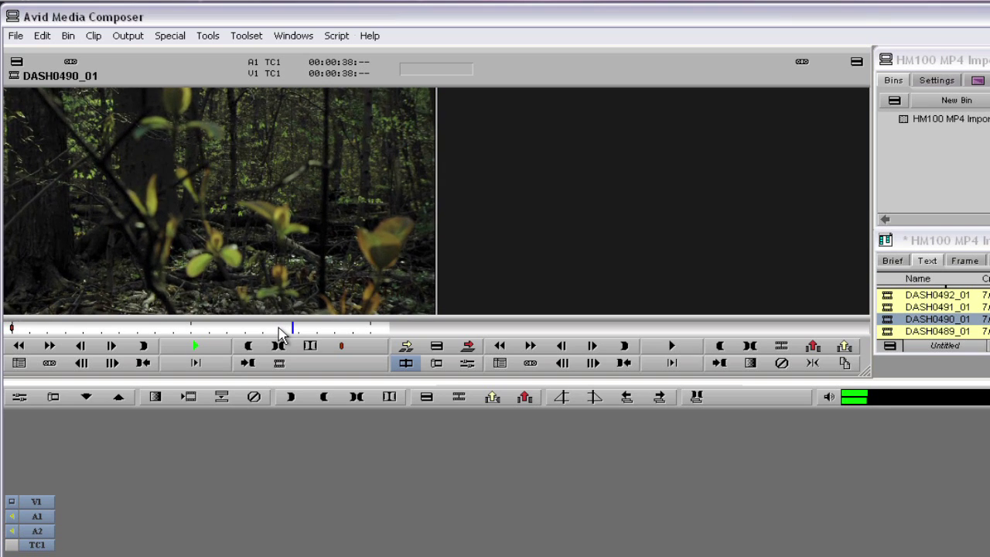
pyautogui.press('space')
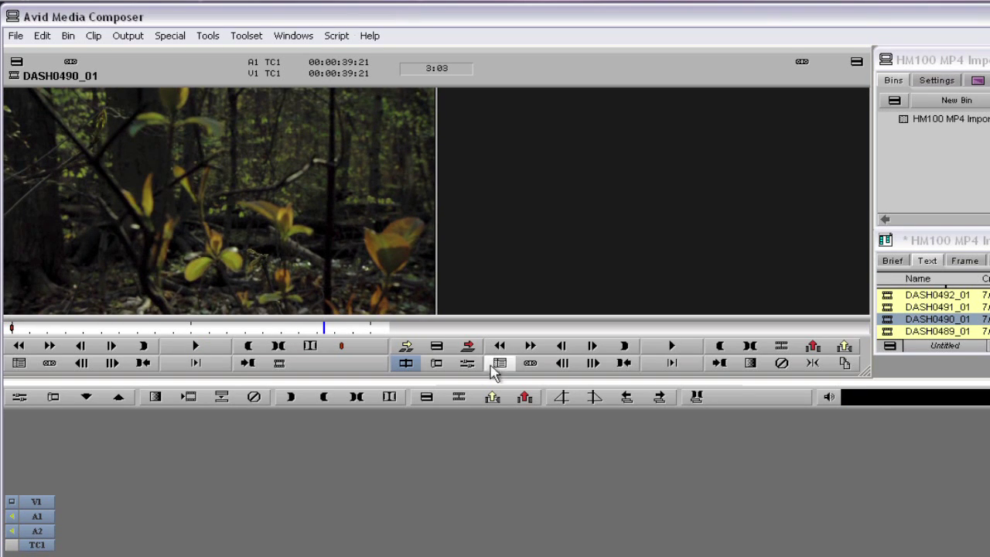
pyautogui.click(470, 349)
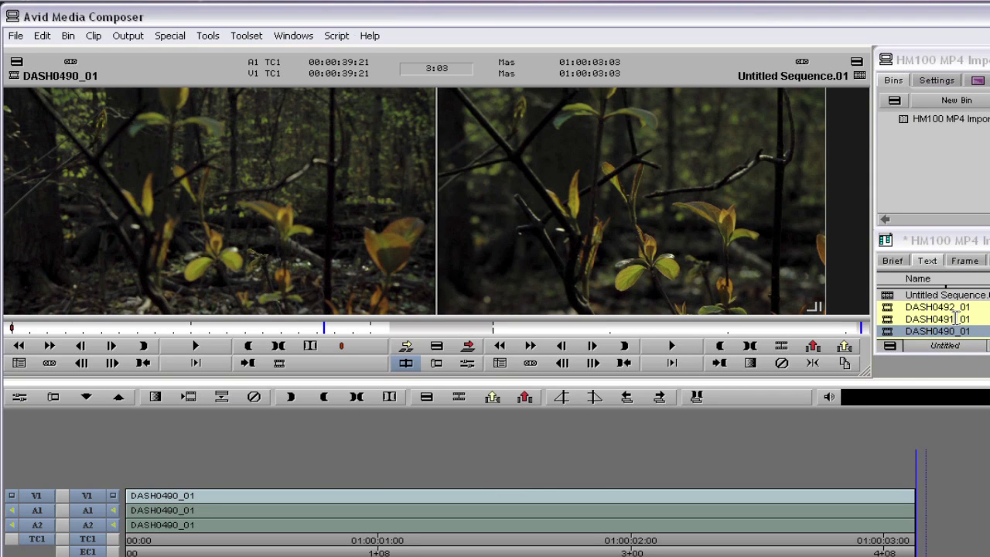
pyautogui.doubleClick(889, 308)
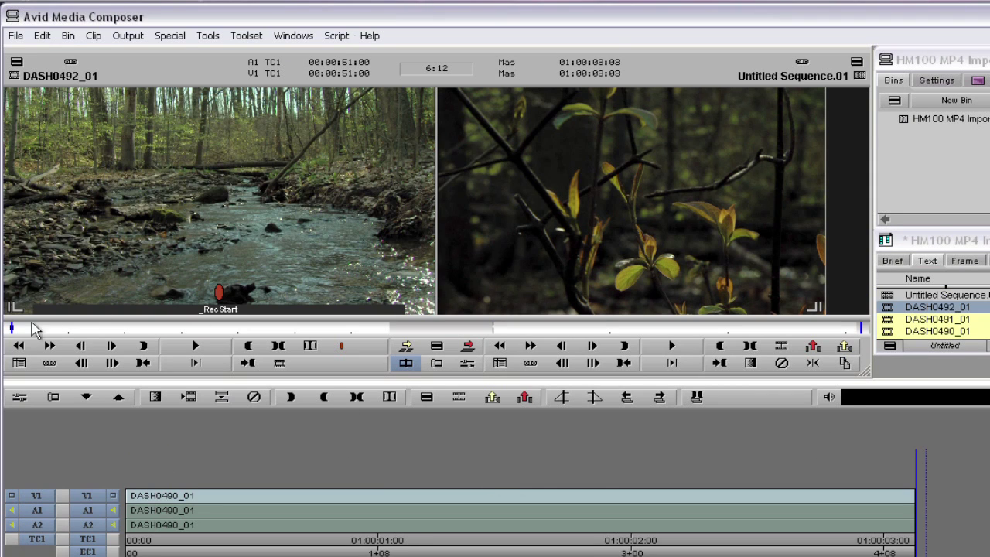